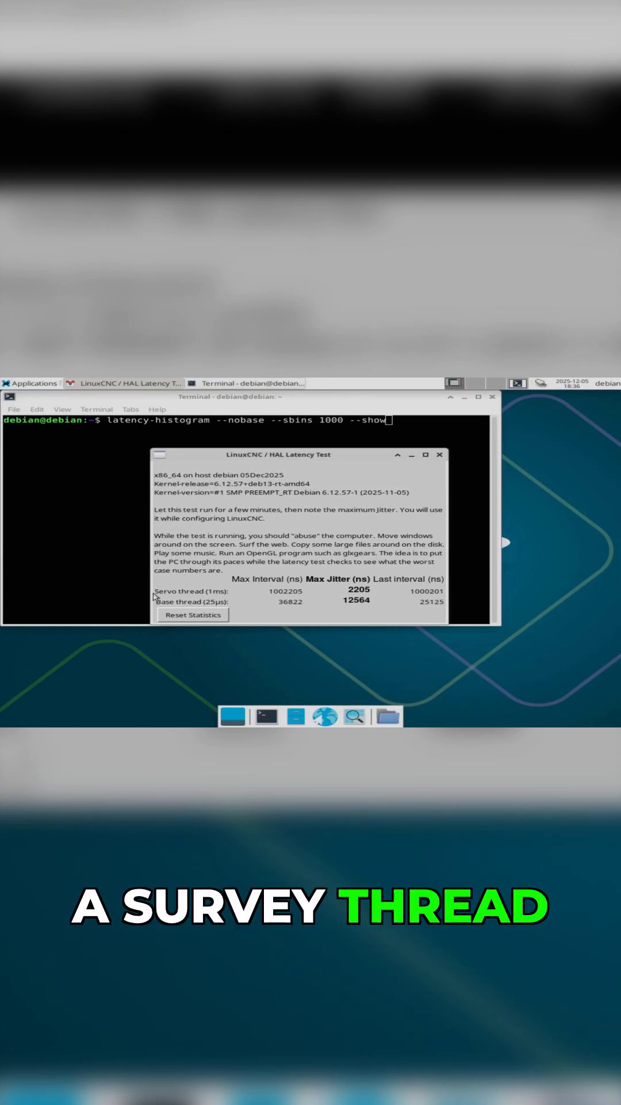
Reset the latency statistics and let the test run until servo jitter reaches 3831 ns and base thread 12564 ns.
click(192, 615)
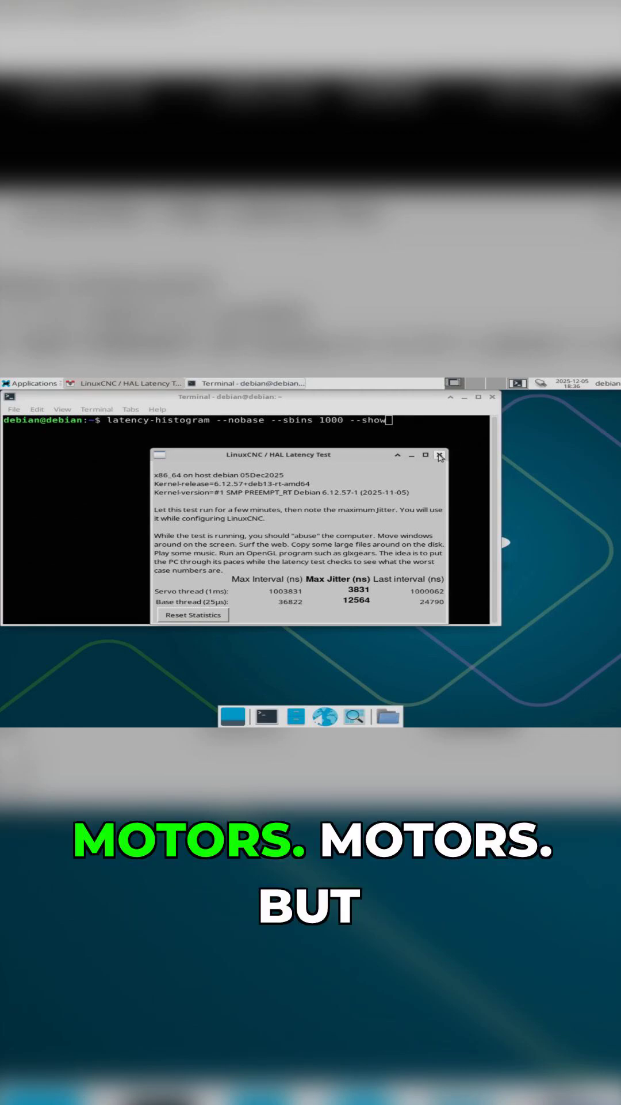
Close the HAL Latency Test window, returning to Terminal with the latency-histogram command at the prompt.
click(440, 455)
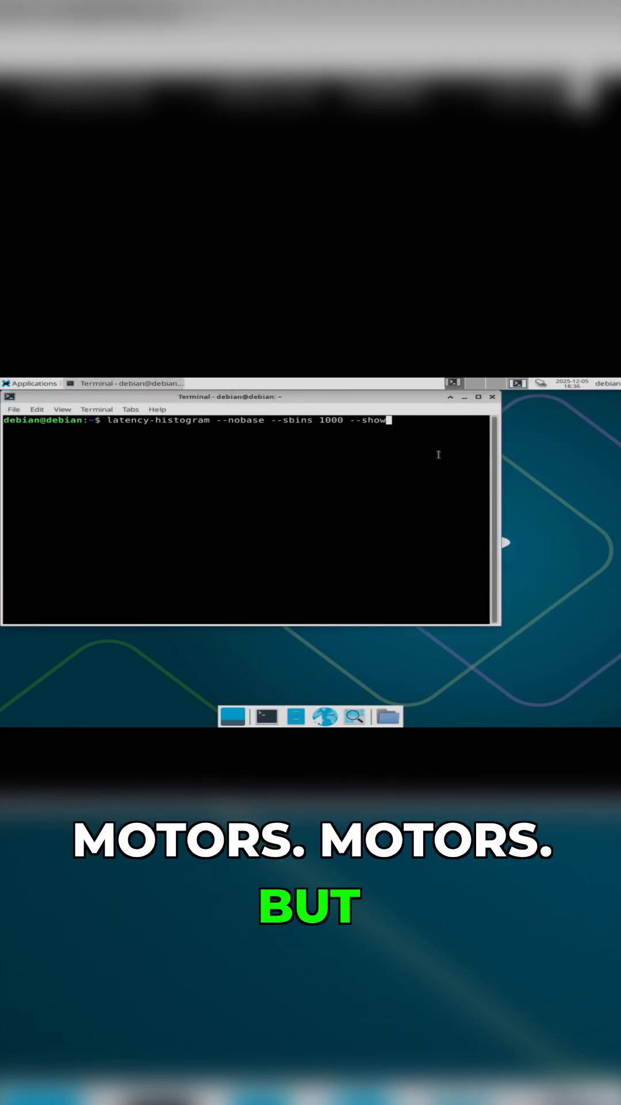